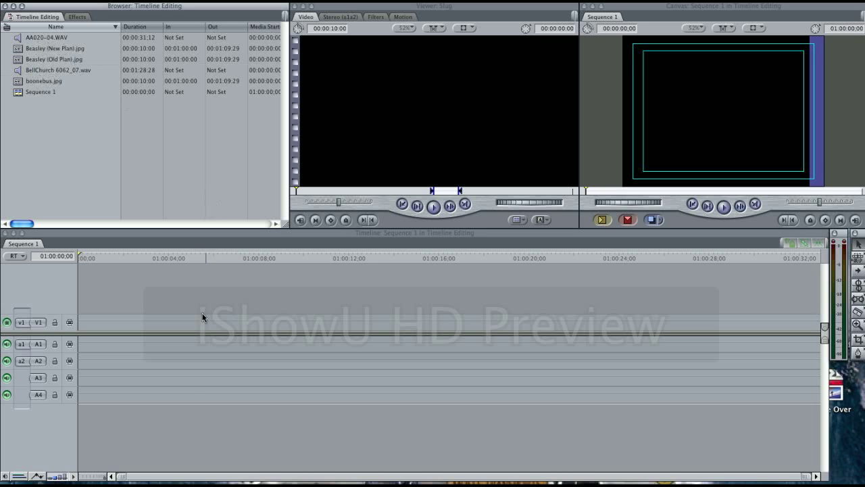
Step: Lay the AA020-04.WAV audio clip onto the timeline's audio tracks
{"action": "left_click", "coordinate": [17, 49]}
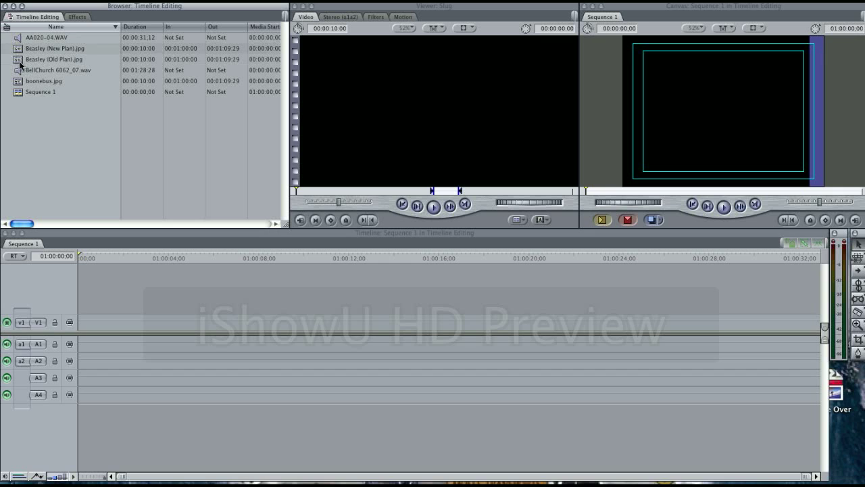
{"action": "left_click", "coordinate": [22, 59]}
{"action": "left_click", "coordinate": [20, 82]}
{"action": "left_click", "coordinate": [70, 93]}
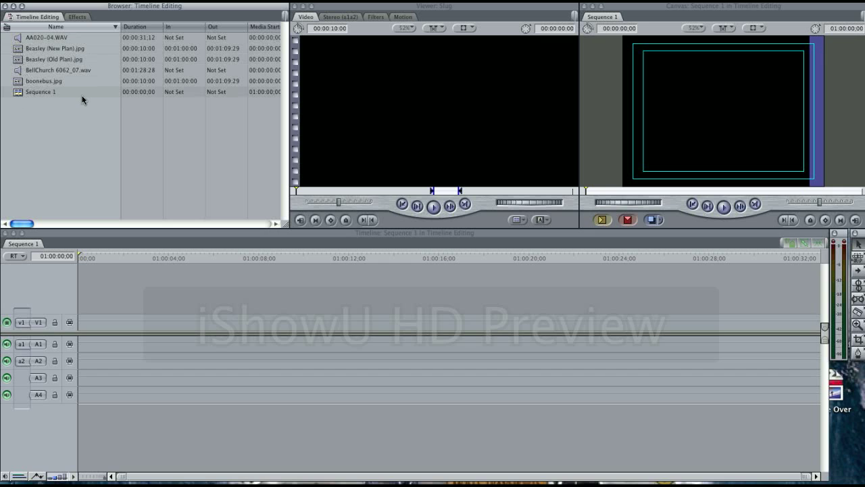
{"action": "left_click", "coordinate": [62, 39]}
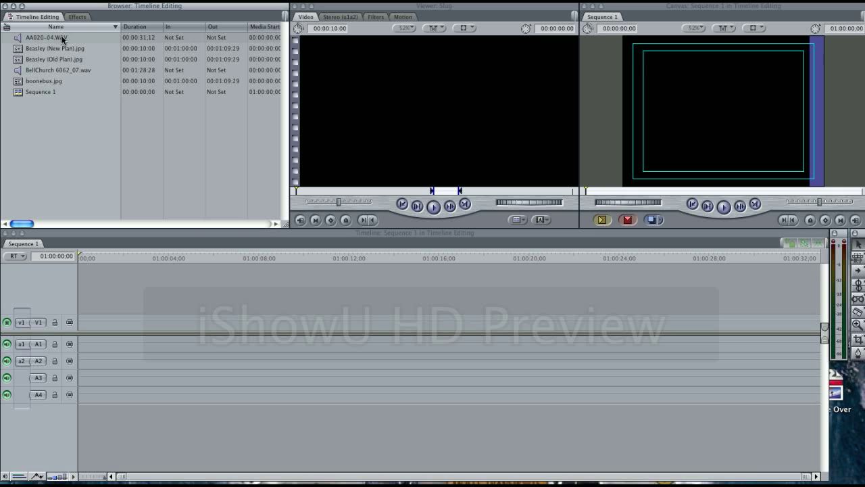
{"action": "mouse_move", "coordinate": [63, 40]}
{"action": "left_mouse_down"}
{"action": "mouse_move", "coordinate": [148, 310]}
{"action": "mouse_move", "coordinate": [96, 347]}
{"action": "left_mouse_up"}
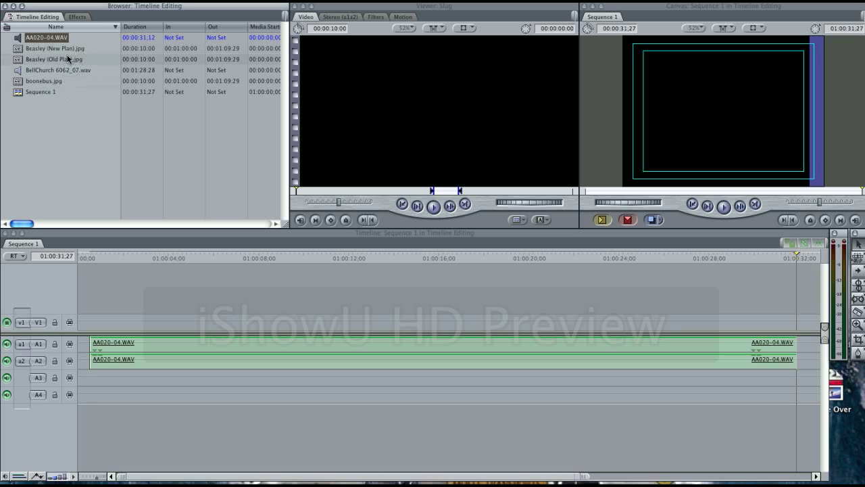
Step: Place the boonebus.jpg and Beasley (New Plan).jpg stills on video track V1
{"action": "left_click", "coordinate": [65, 84]}
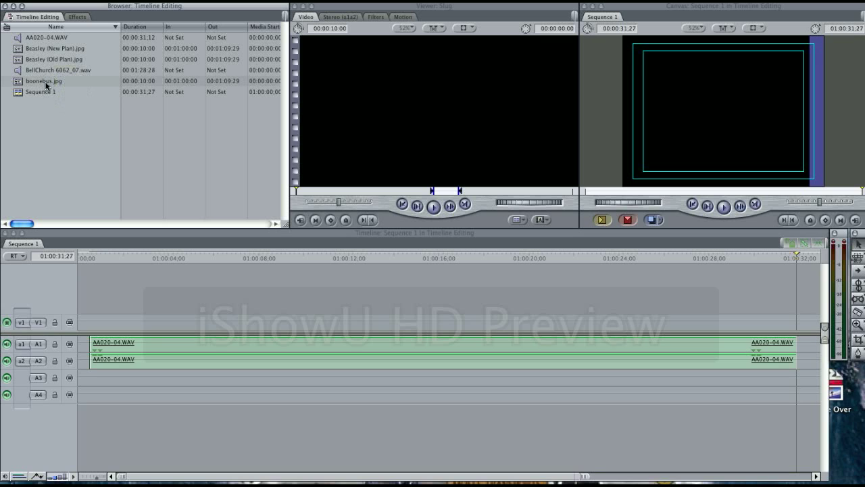
{"action": "left_click_drag", "start_coordinate": [43, 81], "coordinate": [116, 323]}
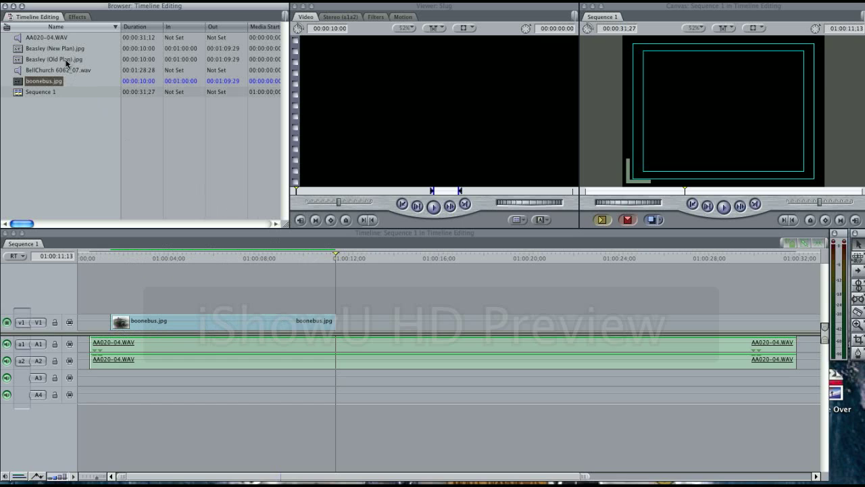
{"action": "left_click_drag", "start_coordinate": [63, 52], "coordinate": [533, 339]}
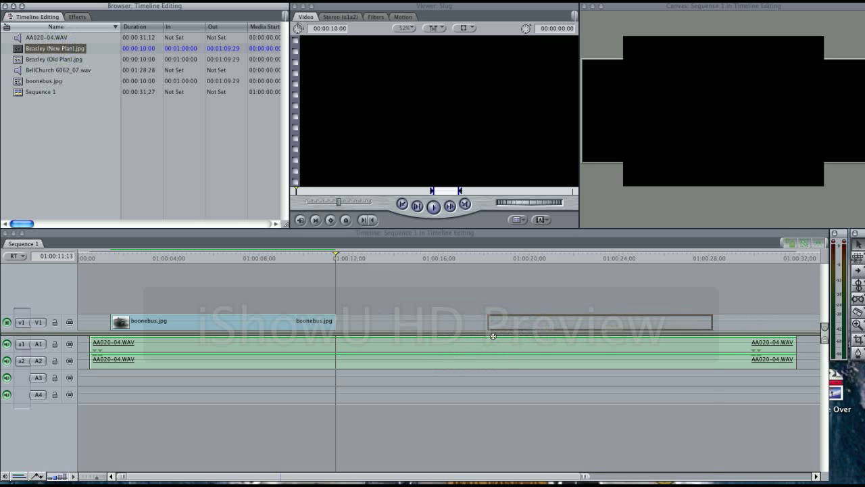
{"action": "left_click_drag", "start_coordinate": [532, 339], "coordinate": [490, 338]}
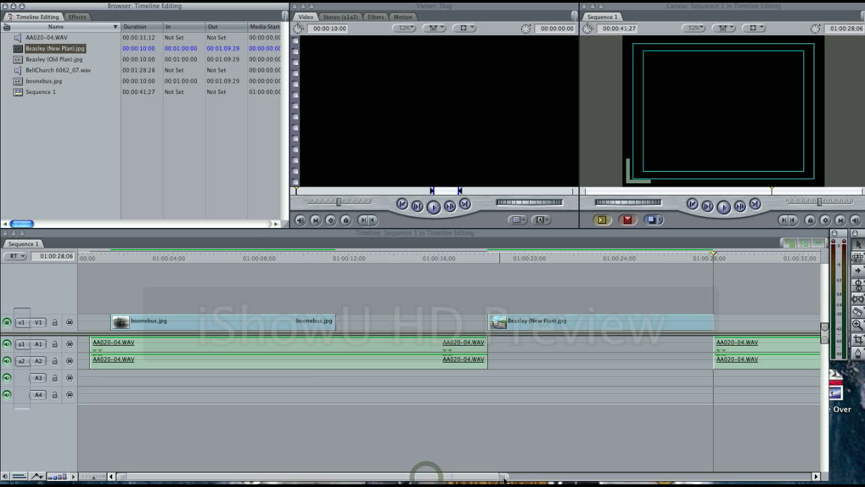
{"action": "mouse_move", "coordinate": [436, 480]}
{"action": "left_mouse_down"}
{"action": "mouse_move", "coordinate": [519, 479]}
{"action": "mouse_move", "coordinate": [345, 470]}
{"action": "mouse_move", "coordinate": [325, 477]}
{"action": "left_mouse_up"}
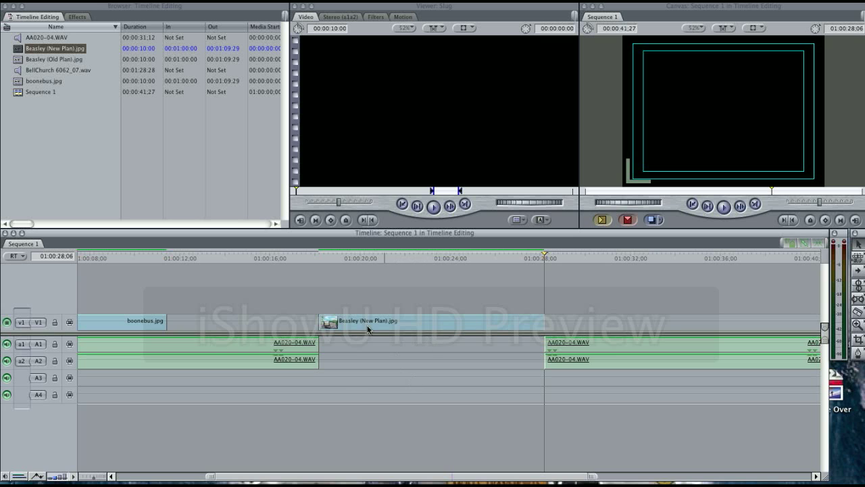
{"action": "left_click", "coordinate": [128, 2]}
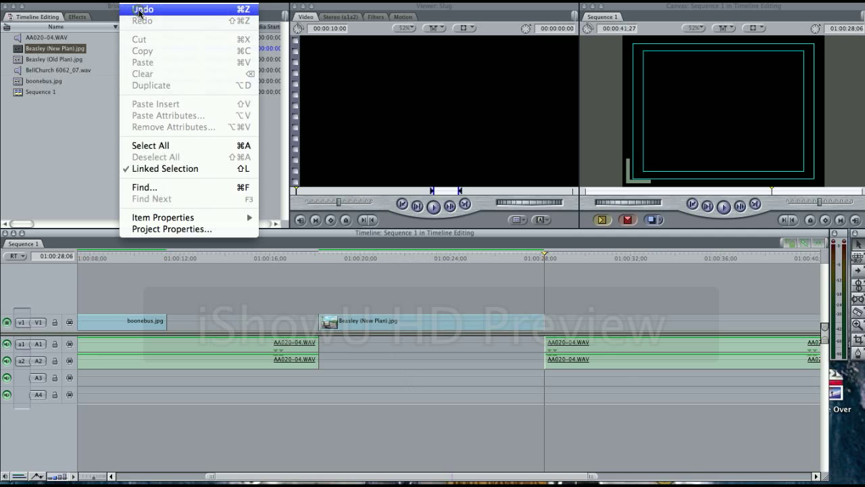
{"action": "left_click", "coordinate": [140, 13]}
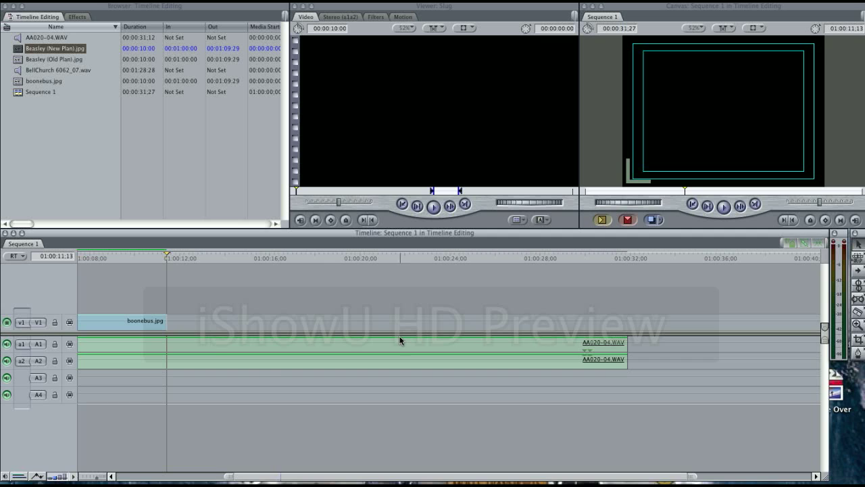
{"action": "left_click", "coordinate": [279, 259]}
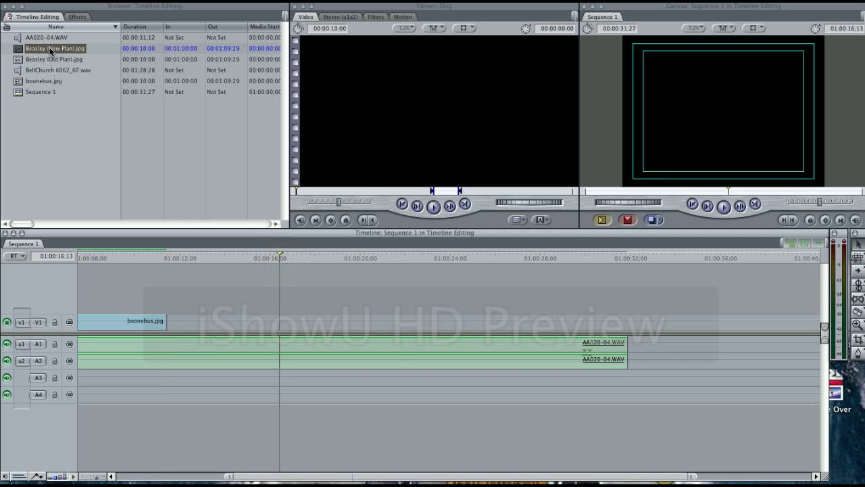
Step: Lay the Beasley (New Plan).jpg still onto V1 at about 01:00:16
{"action": "left_click_drag", "start_coordinate": [49, 47], "coordinate": [284, 318]}
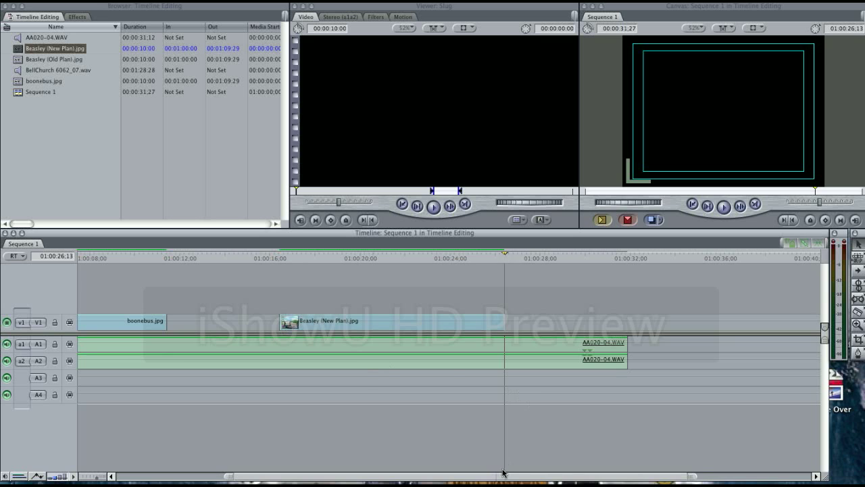
{"action": "left_click_drag", "start_coordinate": [502, 475], "coordinate": [395, 463]}
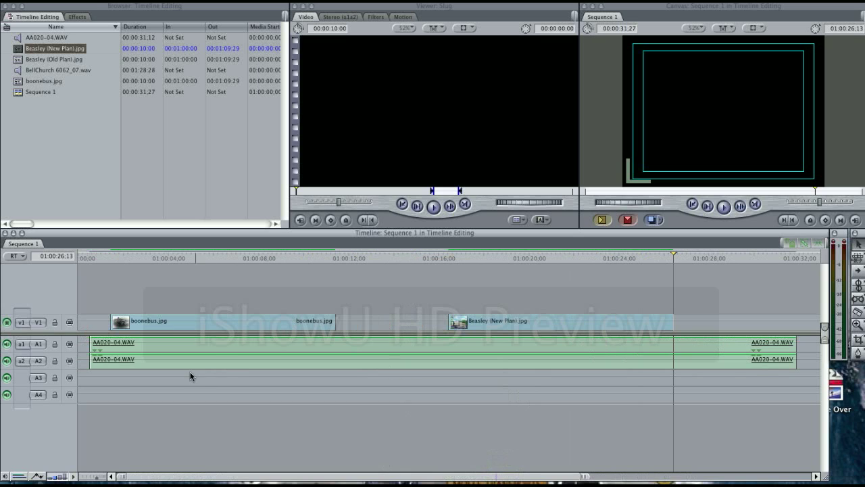
Step: Lock audio tracks A1 and A2, then slide and trim the boonebus and Beasley stills along V1
{"action": "left_click", "coordinate": [56, 344]}
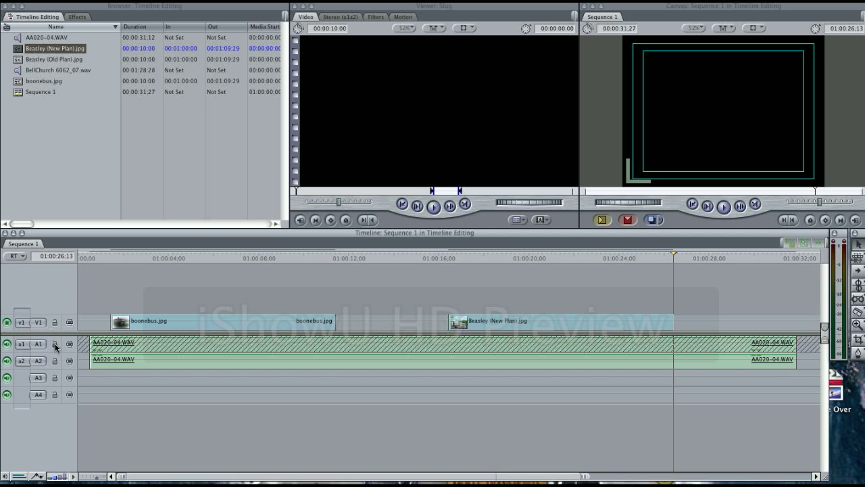
{"action": "left_click", "coordinate": [56, 360]}
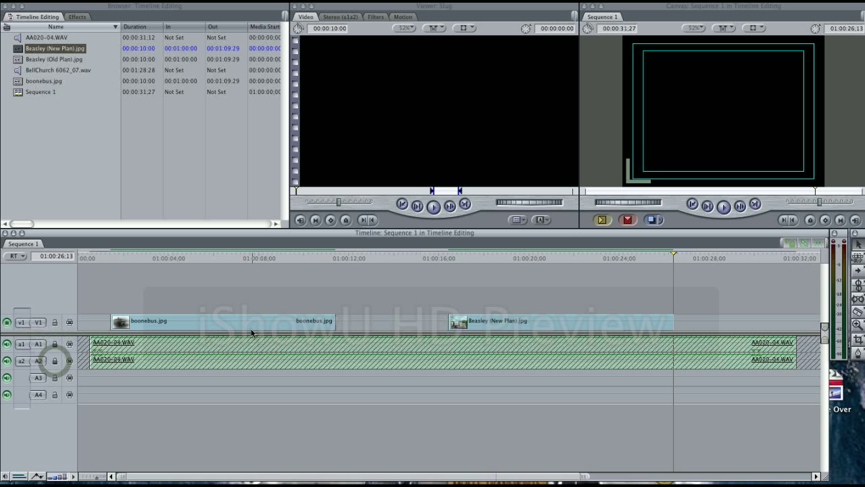
{"action": "left_click_drag", "start_coordinate": [252, 328], "coordinate": [298, 328]}
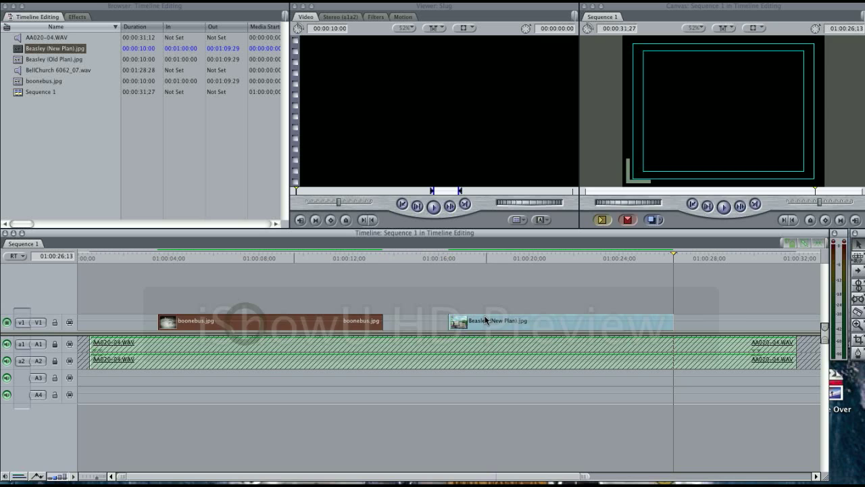
{"action": "left_click_drag", "start_coordinate": [486, 320], "coordinate": [480, 329]}
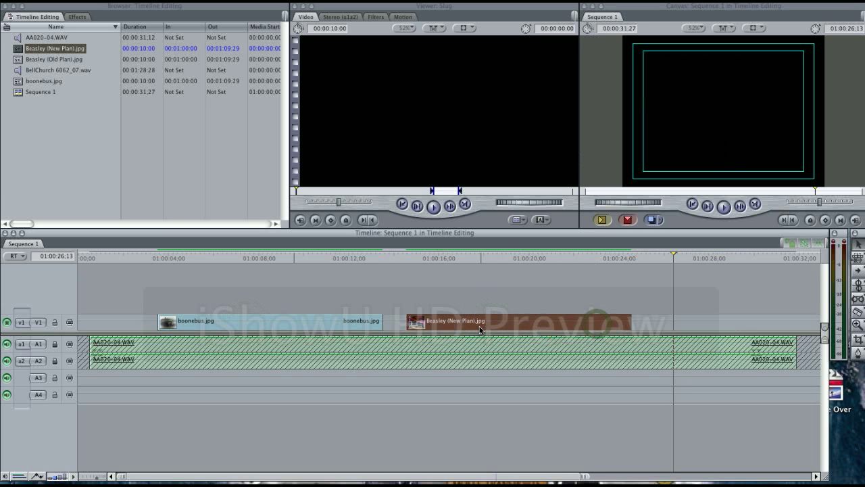
{"action": "left_click_drag", "start_coordinate": [341, 323], "coordinate": [304, 324]}
{"action": "left_click_drag", "start_coordinate": [630, 323], "coordinate": [650, 323]}
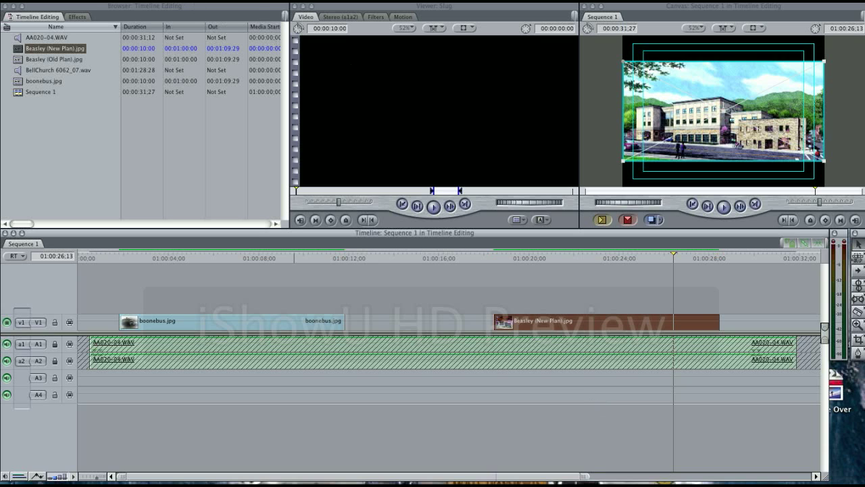
Step: Dismiss the Edit menu, deselect the clips and unlock audio tracks A1 and A2
{"action": "left_click", "coordinate": [135, 1]}
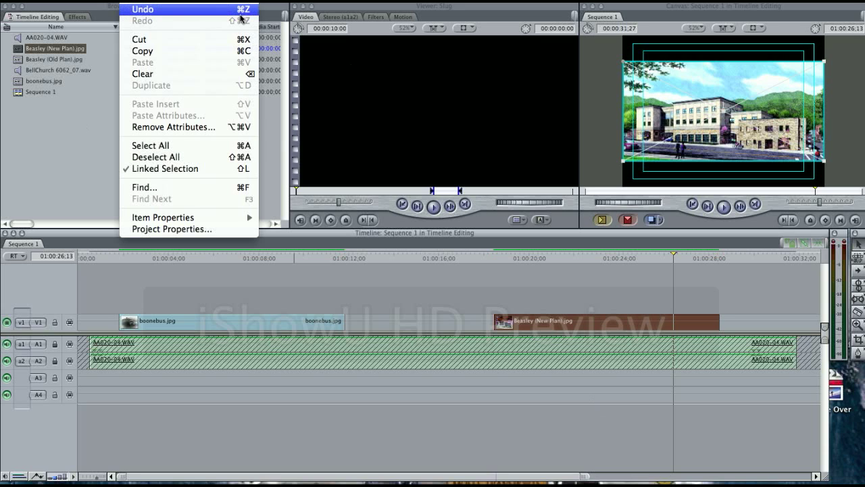
{"action": "left_click", "coordinate": [79, 167]}
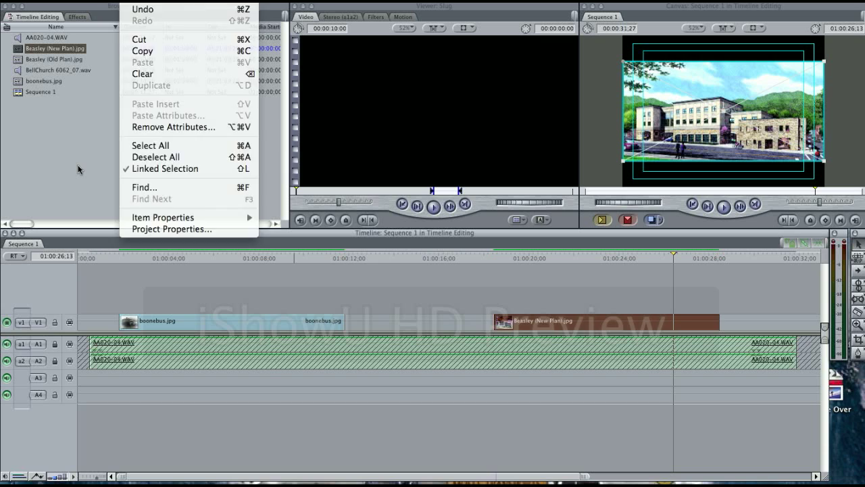
{"action": "left_click", "coordinate": [477, 312]}
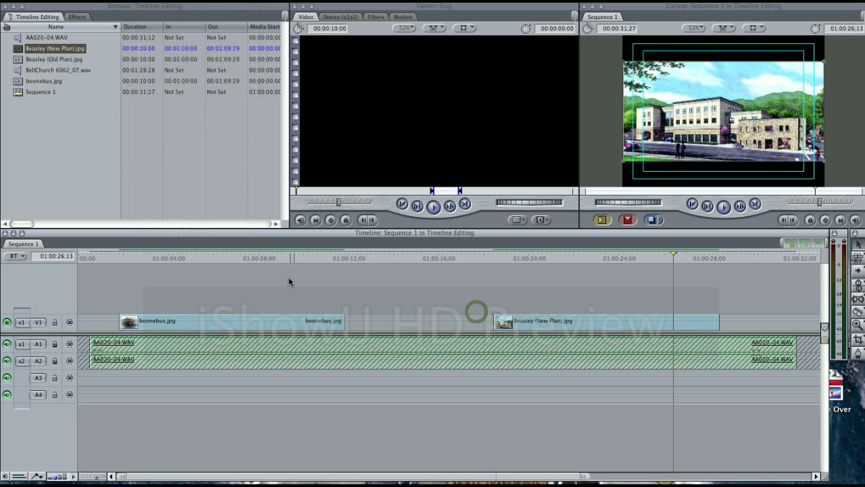
{"action": "left_click", "coordinate": [54, 345]}
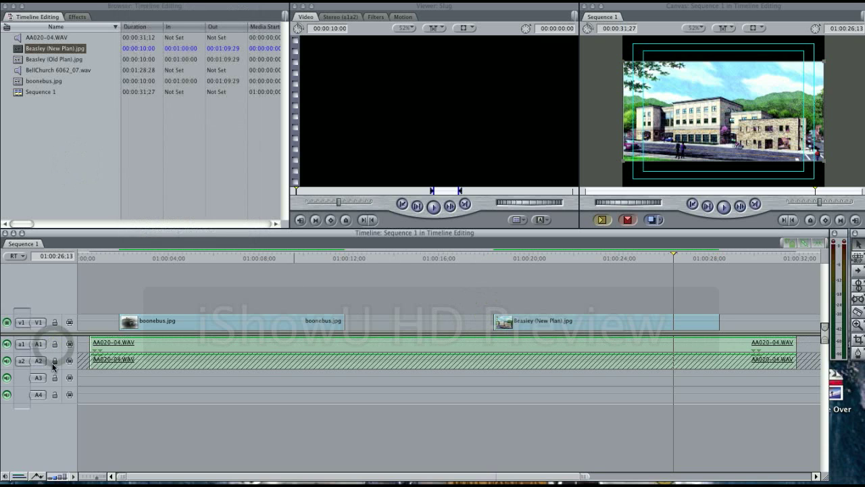
{"action": "left_click", "coordinate": [55, 361]}
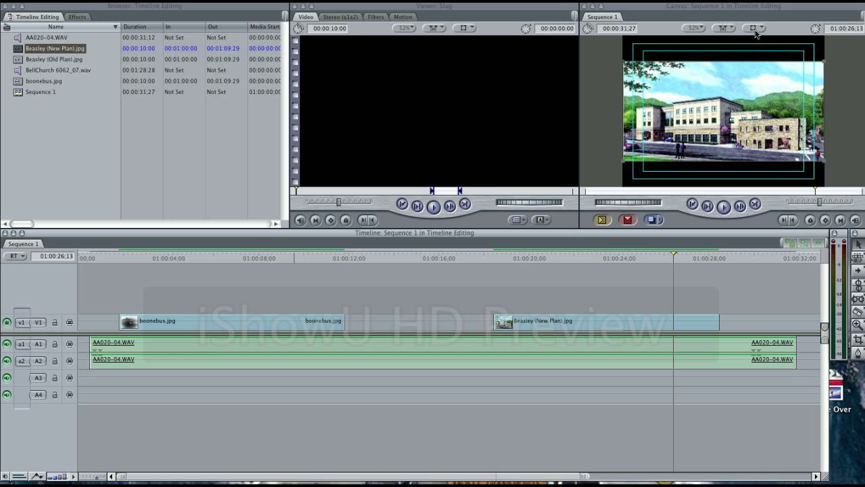
{"action": "left_click", "coordinate": [756, 31]}
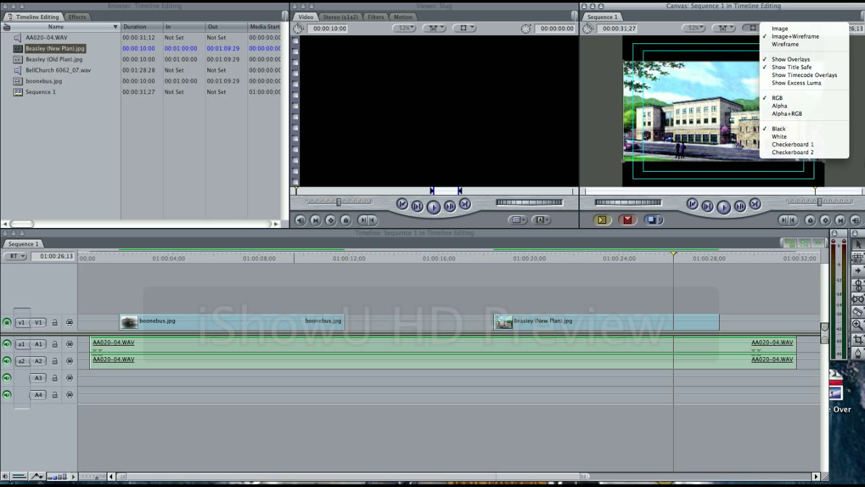
{"action": "left_click", "coordinate": [863, 141]}
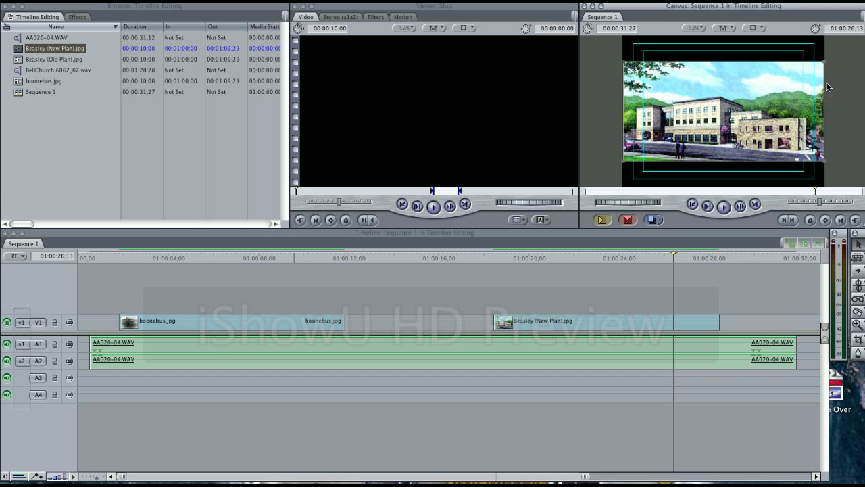
{"action": "left_click", "coordinate": [755, 28]}
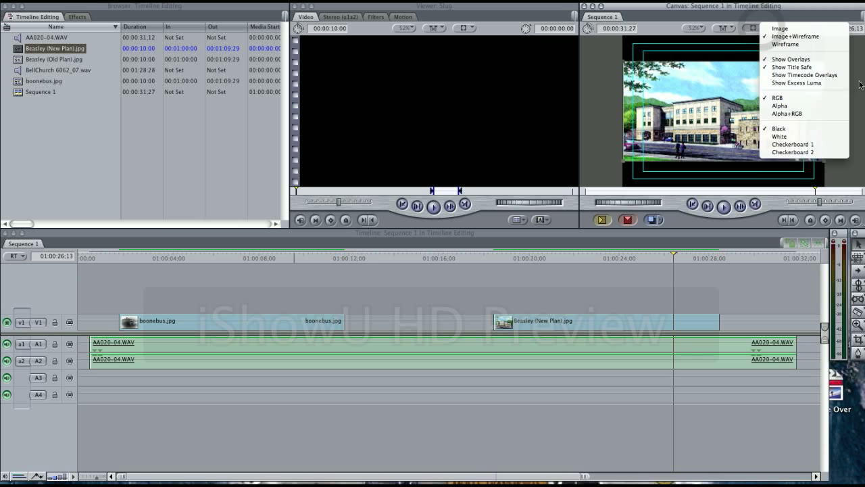
{"action": "left_click", "coordinate": [828, 74]}
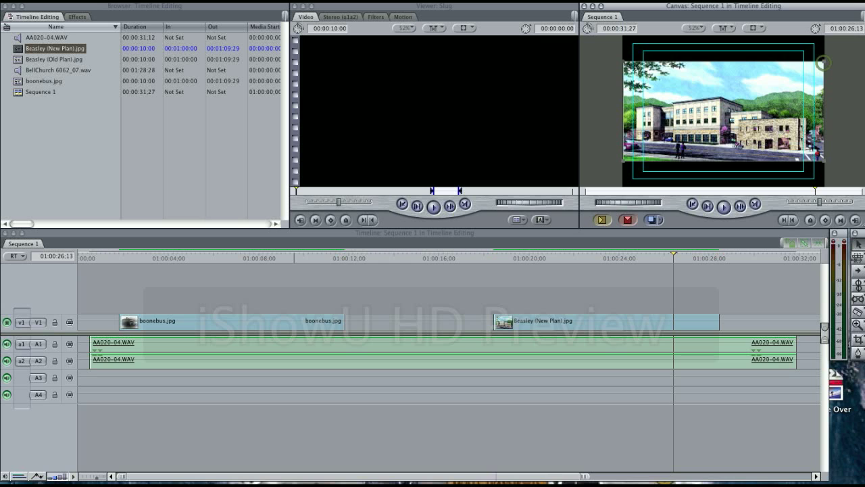
Step: Scale the Beasley image down from a corner handle in the Canvas
{"action": "mouse_move", "coordinate": [824, 62]}
{"action": "left_mouse_down"}
{"action": "mouse_move", "coordinate": [796, 68]}
{"action": "mouse_move", "coordinate": [778, 106]}
{"action": "mouse_move", "coordinate": [815, 82]}
{"action": "left_mouse_up"}
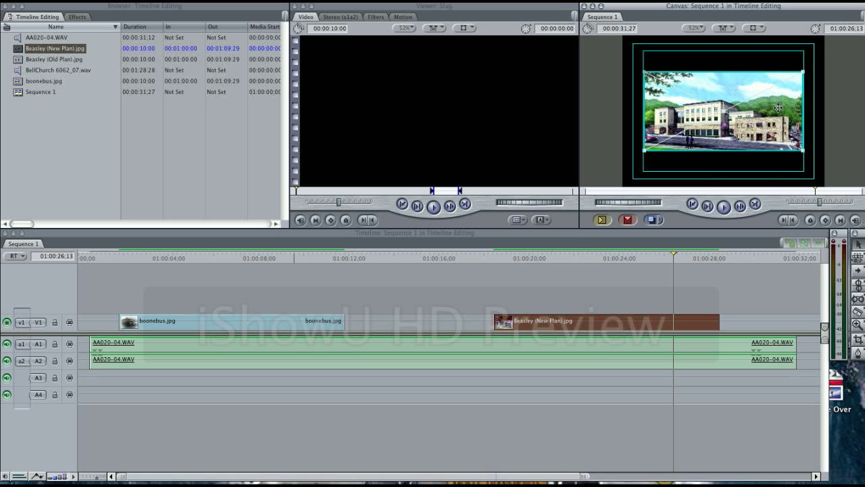
Step: Set the Canvas zoom to 25% and scale the Beasley image out past the frame edges
{"action": "left_click", "coordinate": [696, 29]}
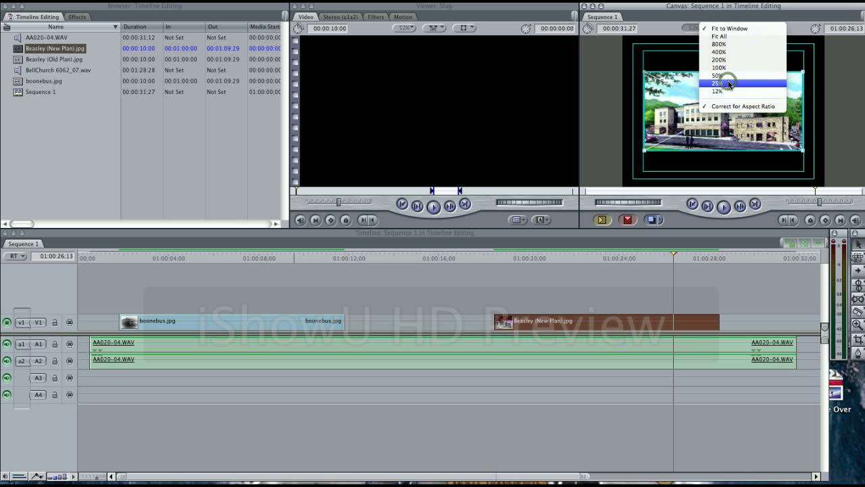
{"action": "left_click", "coordinate": [729, 84]}
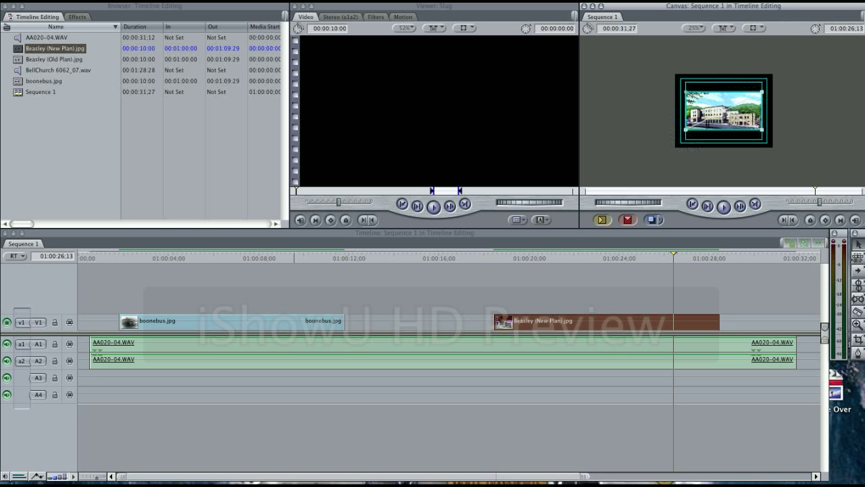
{"action": "mouse_move", "coordinate": [763, 83]}
{"action": "left_mouse_down"}
{"action": "mouse_move", "coordinate": [796, 89]}
{"action": "mouse_move", "coordinate": [788, 91]}
{"action": "left_mouse_up"}
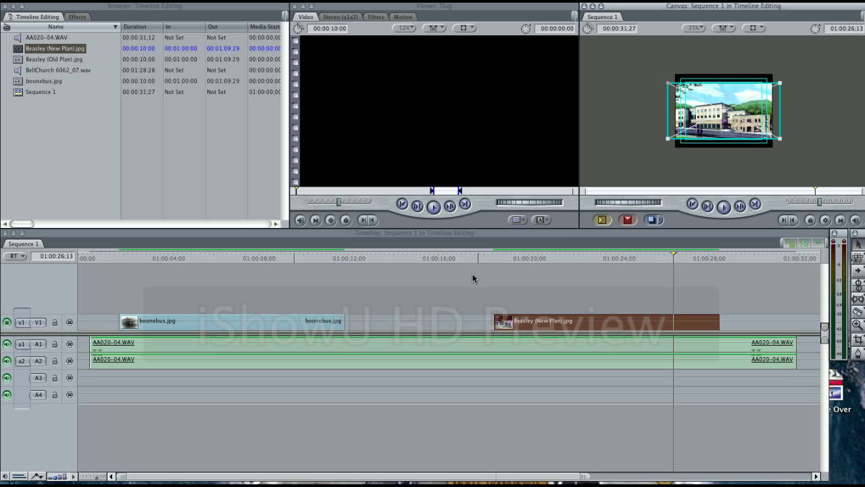
Step: Set the playhead near 01:00:16 and start playing the sequence
{"action": "left_click", "coordinate": [448, 258]}
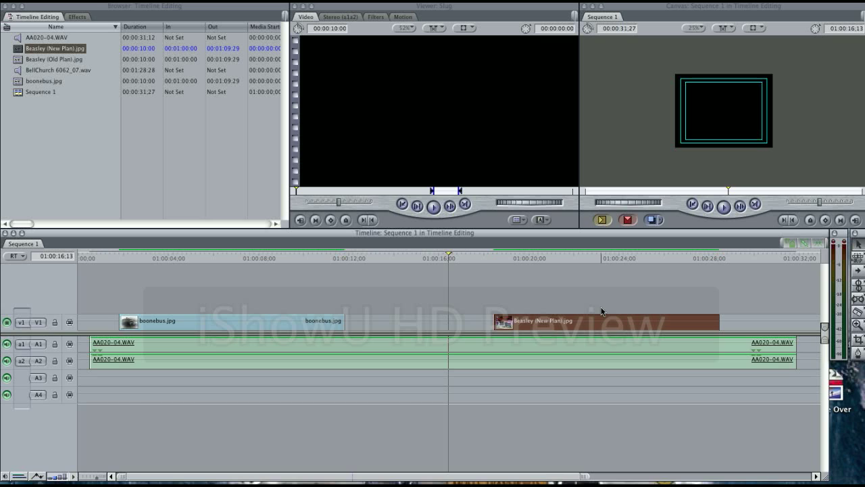
{"action": "left_click", "coordinate": [448, 257]}
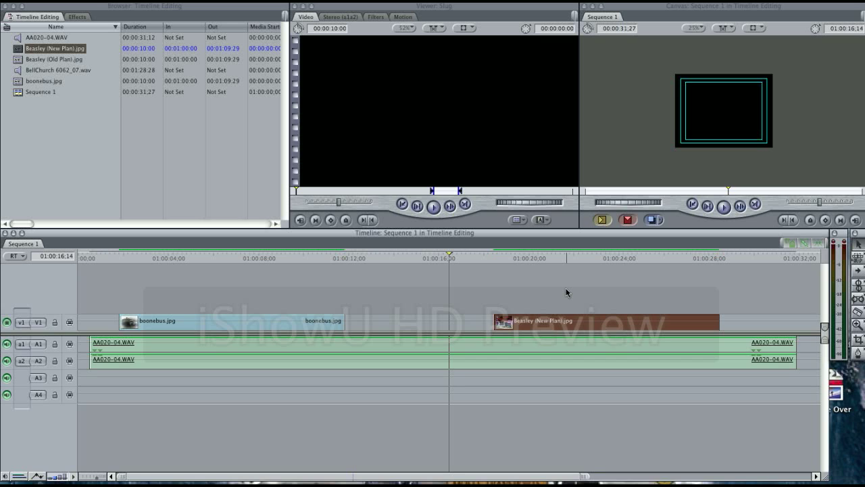
{"action": "key", "text": "space"}
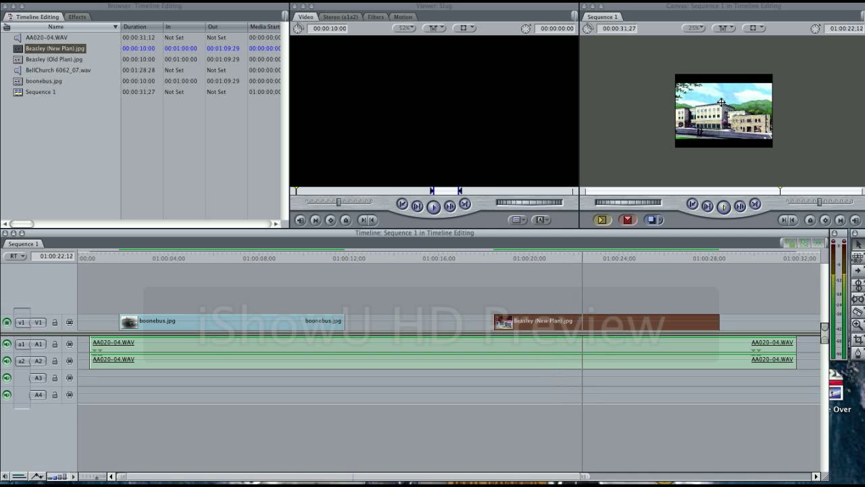
Step: Stop playback inside the Beasley clip and set the Canvas zoom to Fit All
{"action": "key", "text": "space"}
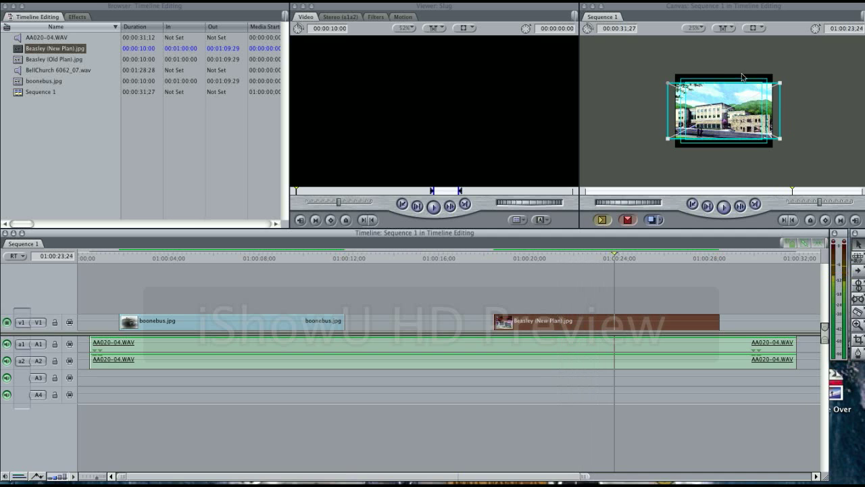
{"action": "left_click", "coordinate": [696, 28]}
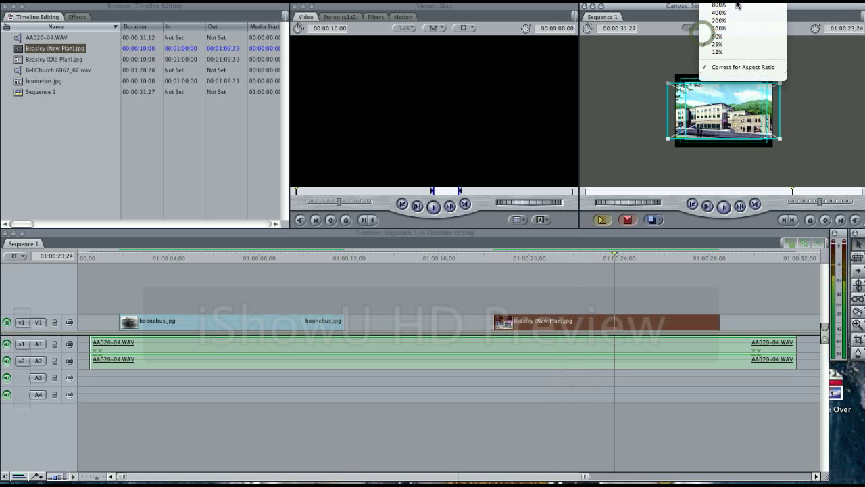
{"action": "left_click", "coordinate": [742, 6]}
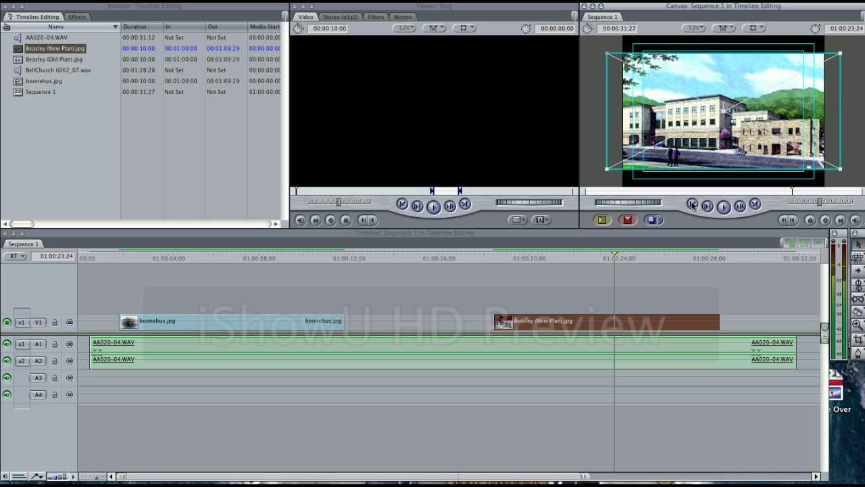
Step: Load the Beasley clip into the Viewer and check its Motion (scale 36.25) and Filters tabs
{"action": "double_click", "coordinate": [585, 324]}
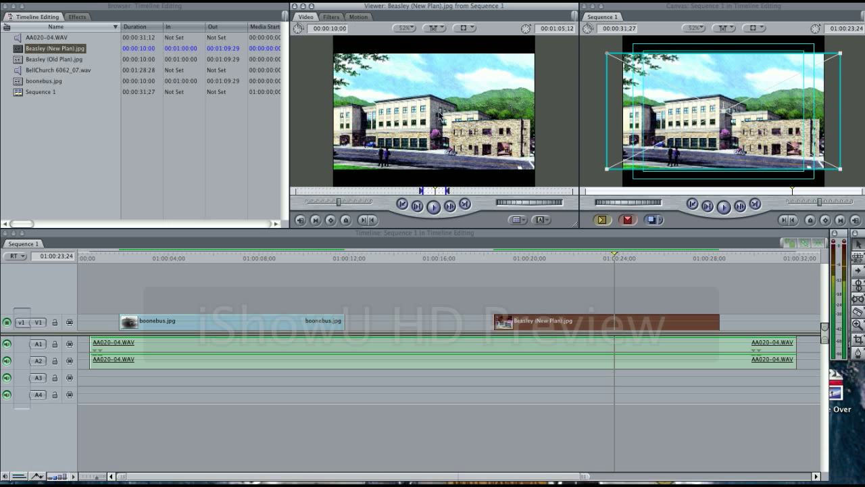
{"action": "left_click", "coordinate": [356, 18]}
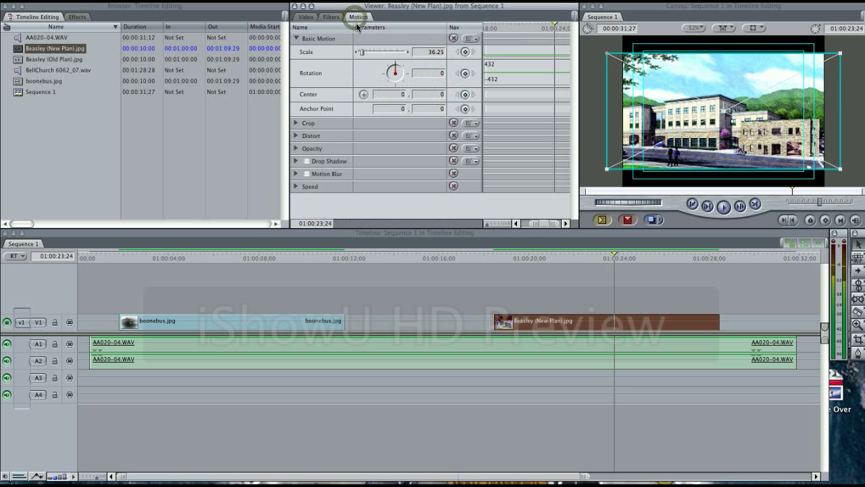
{"action": "left_click", "coordinate": [331, 17]}
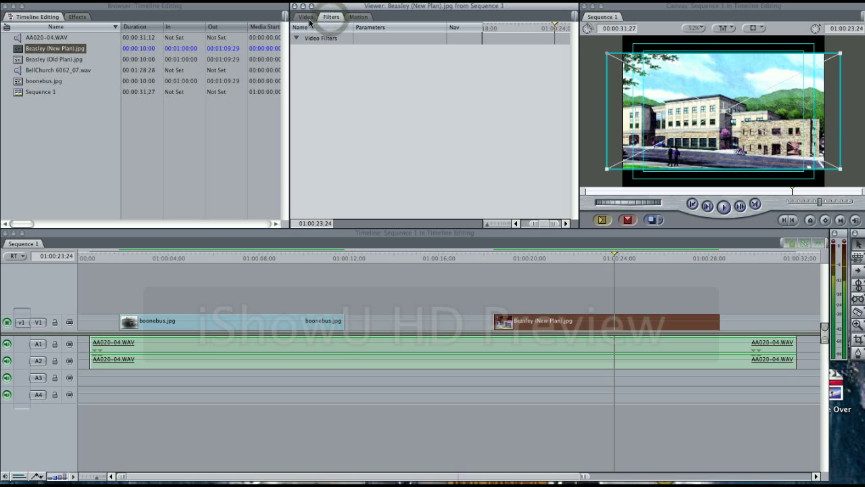
{"action": "left_click", "coordinate": [308, 17]}
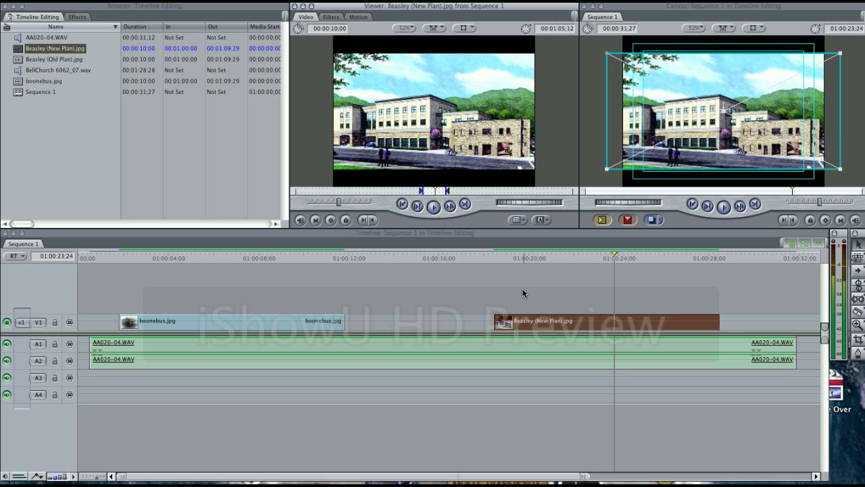
Step: Razor the Beasley clip at the playhead, 01:00:23:24
{"action": "left_click", "coordinate": [454, 272]}
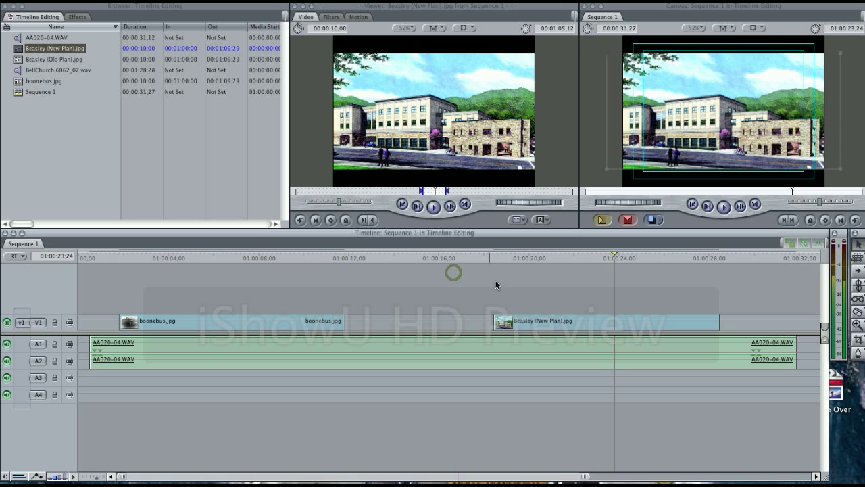
{"action": "left_click", "coordinate": [529, 322]}
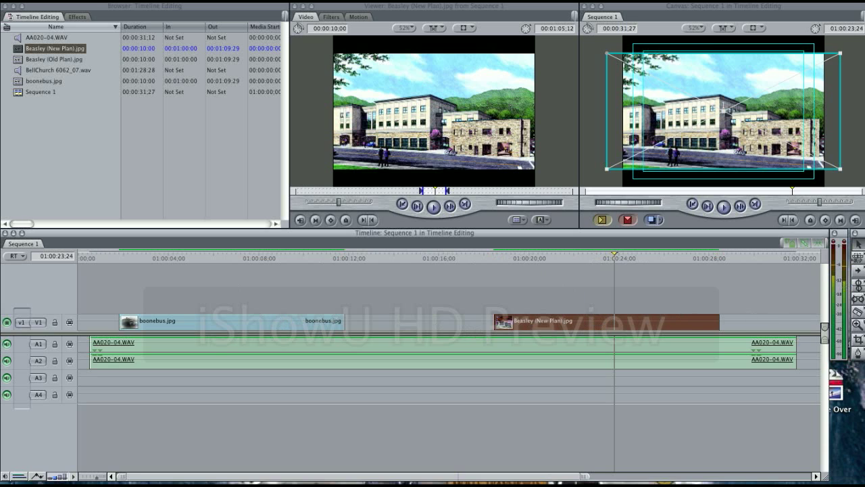
{"action": "left_click", "coordinate": [857, 312]}
{"action": "left_click", "coordinate": [614, 321]}
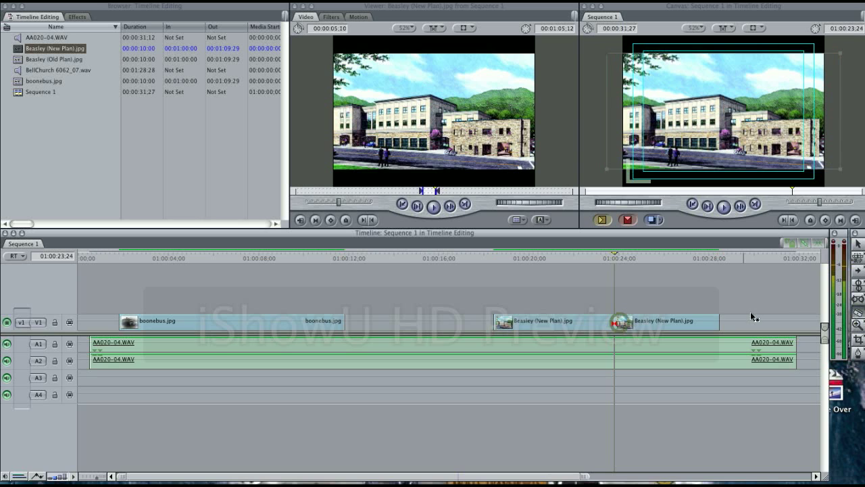
Step: Slide the second Beasley piece later on V1, leaving a gap before it
{"action": "key", "text": "a"}
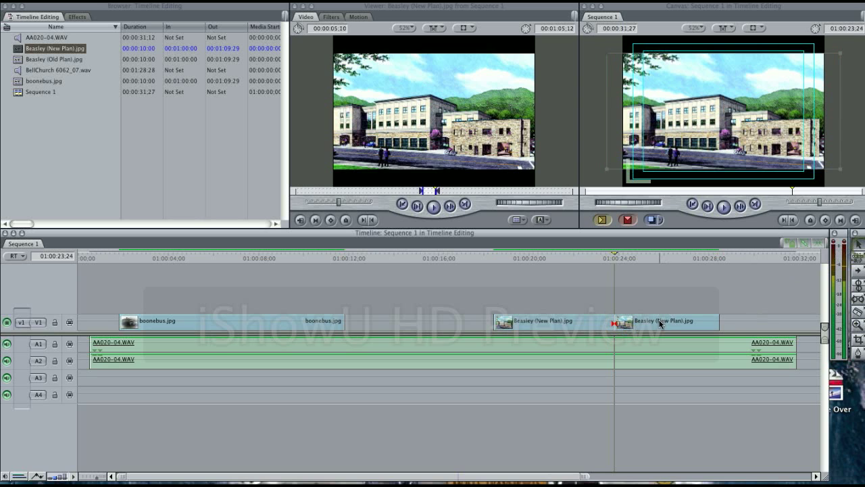
{"action": "left_click_drag", "start_coordinate": [660, 324], "coordinate": [728, 325]}
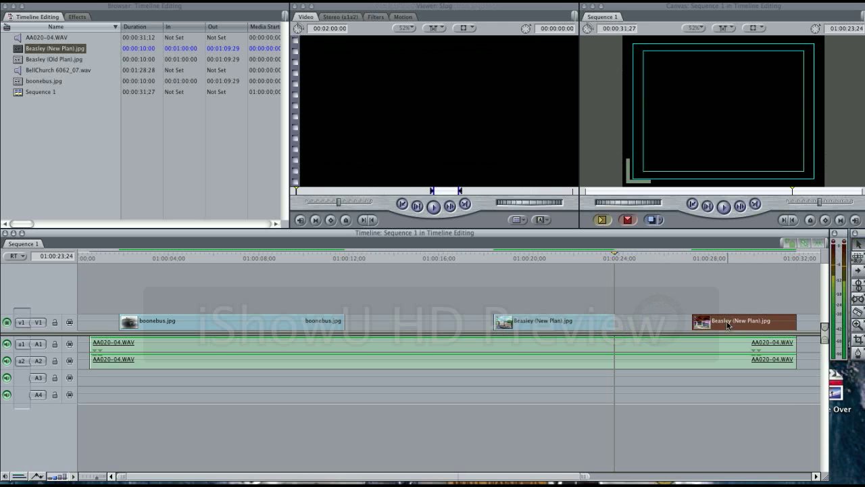
{"action": "left_click", "coordinate": [668, 299]}
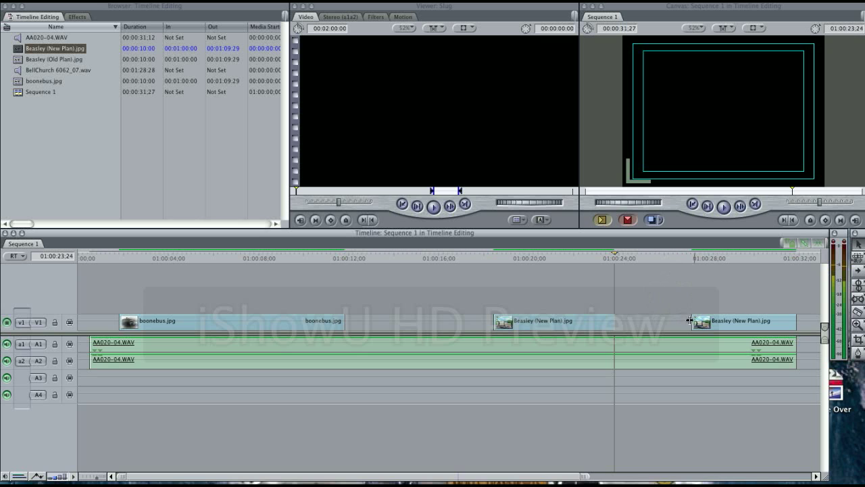
Step: Add motion keyframes on the second Beasley piece at 01:00:27:16 and 01:00:29:28
{"action": "double_click", "coordinate": [722, 325]}
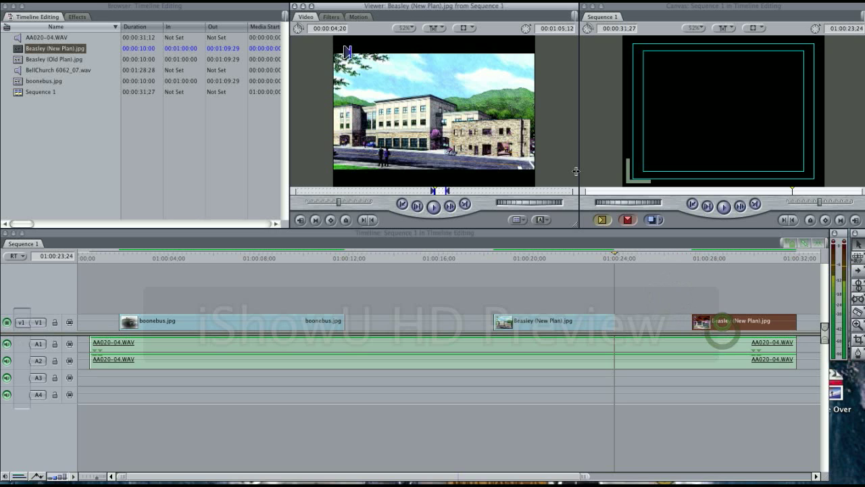
{"action": "left_click", "coordinate": [358, 17]}
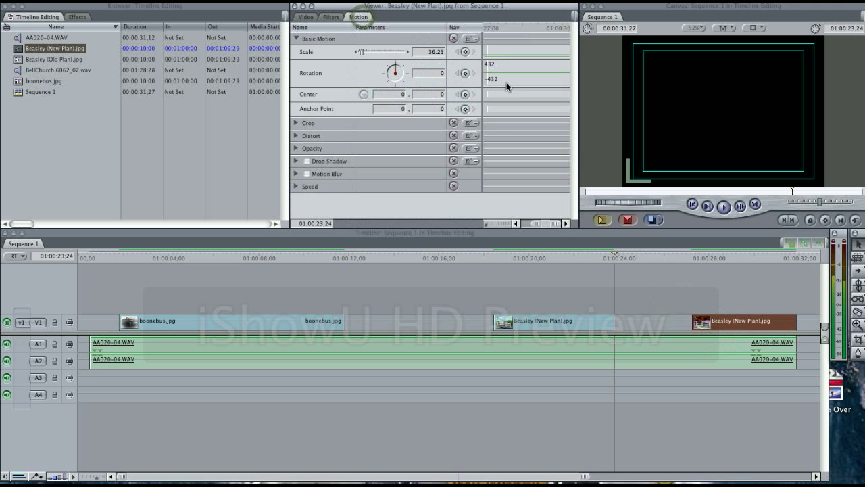
{"action": "left_click", "coordinate": [495, 41]}
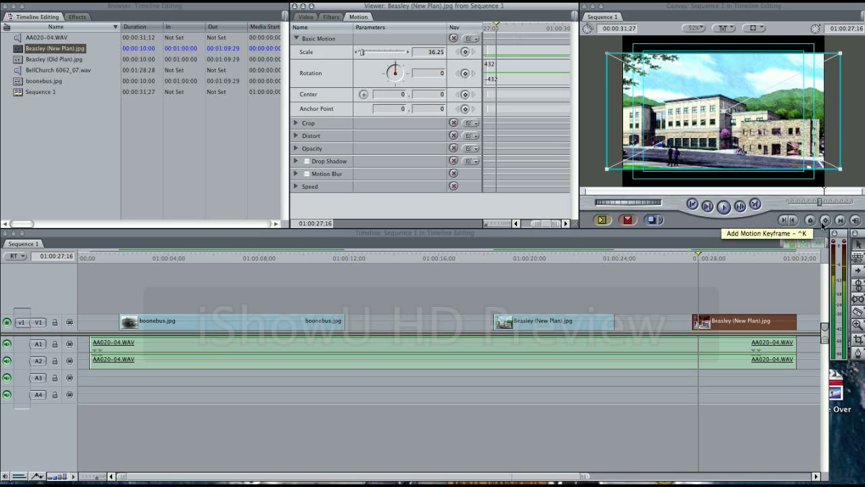
{"action": "left_click", "coordinate": [825, 220]}
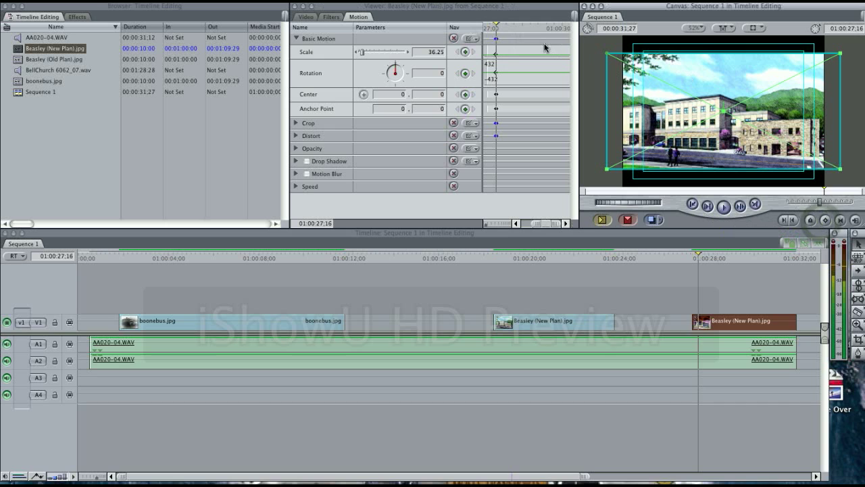
{"action": "left_click_drag", "start_coordinate": [498, 26], "coordinate": [560, 29]}
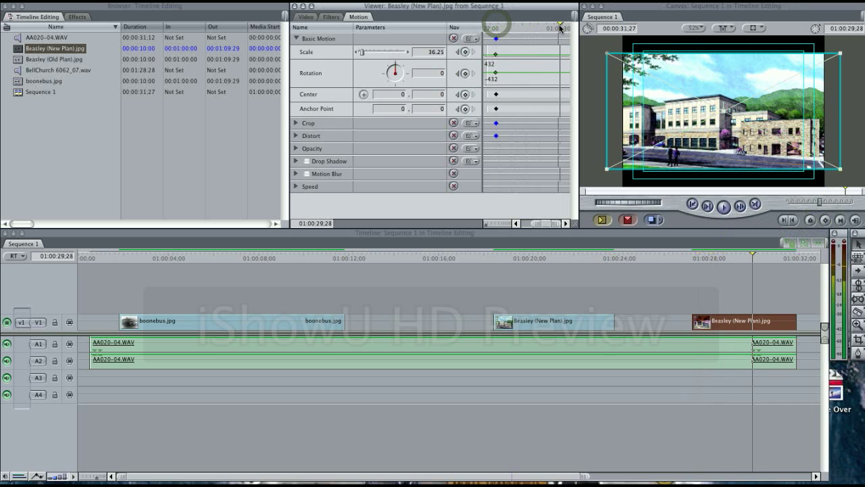
{"action": "left_click", "coordinate": [825, 220]}
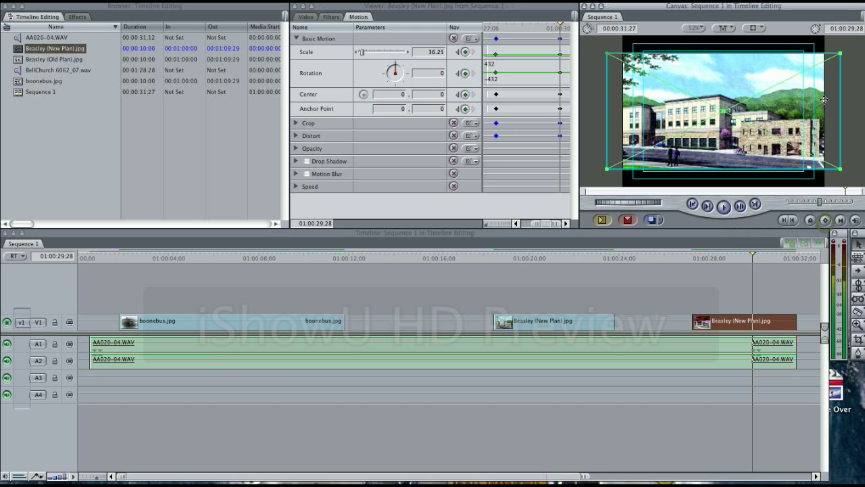
Step: At the end keyframe, enlarge the image to 56.11 scale and shift it toward the right-hand building
{"action": "left_click_drag", "start_coordinate": [824, 99], "coordinate": [768, 96]}
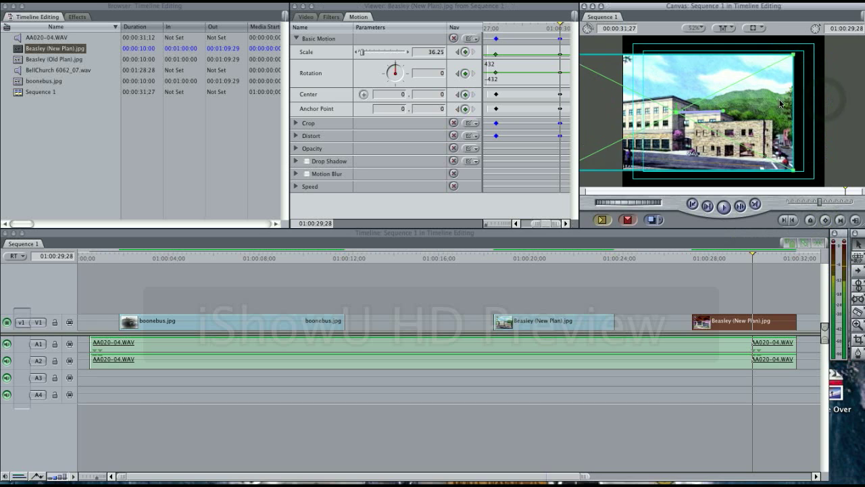
{"action": "mouse_move", "coordinate": [767, 97]}
{"action": "left_mouse_down"}
{"action": "mouse_move", "coordinate": [817, 165]}
{"action": "mouse_move", "coordinate": [860, 197]}
{"action": "left_mouse_up"}
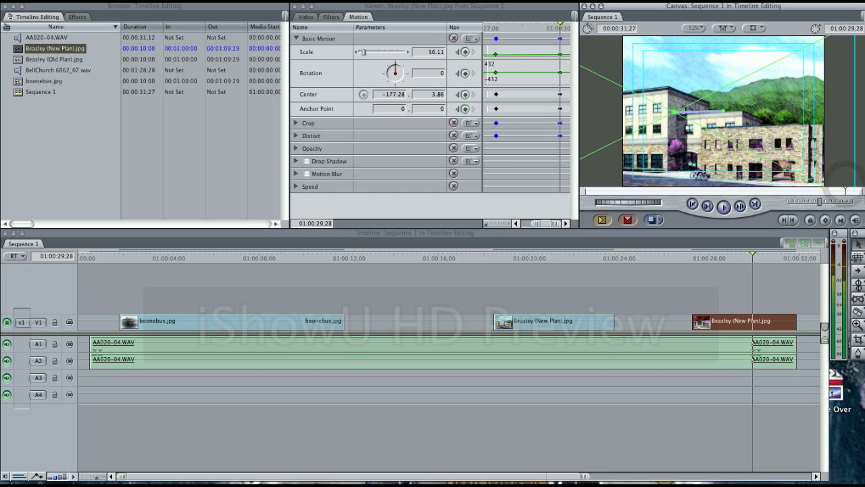
{"action": "left_click_drag", "start_coordinate": [783, 114], "coordinate": [732, 86]}
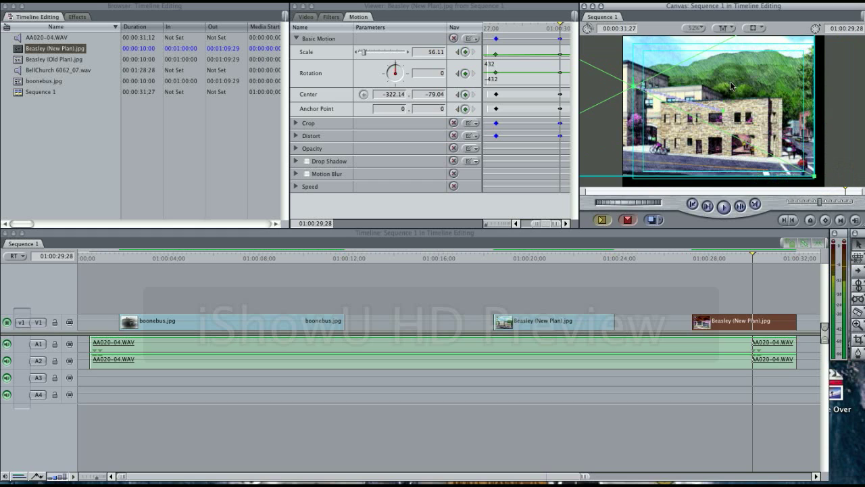
{"action": "left_click_drag", "start_coordinate": [560, 28], "coordinate": [484, 28]}
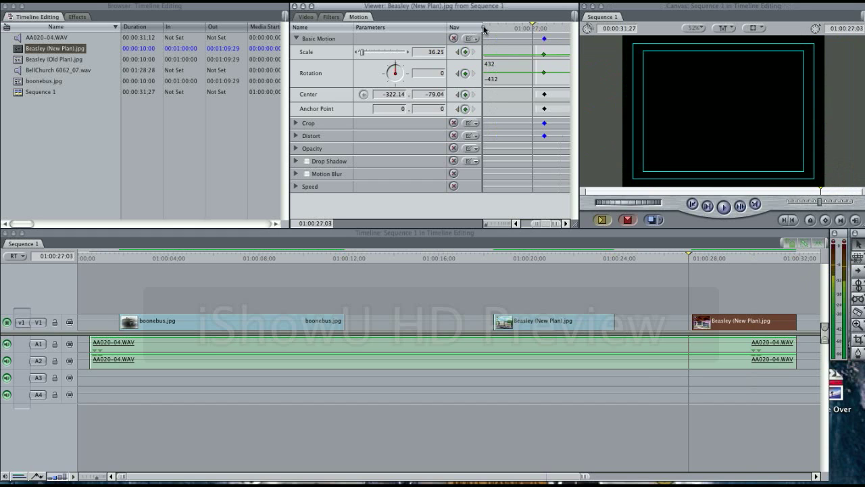
Step: Park at 01:00:26:08 and play the zoom-in move through to the end
{"action": "left_click", "coordinate": [669, 258]}
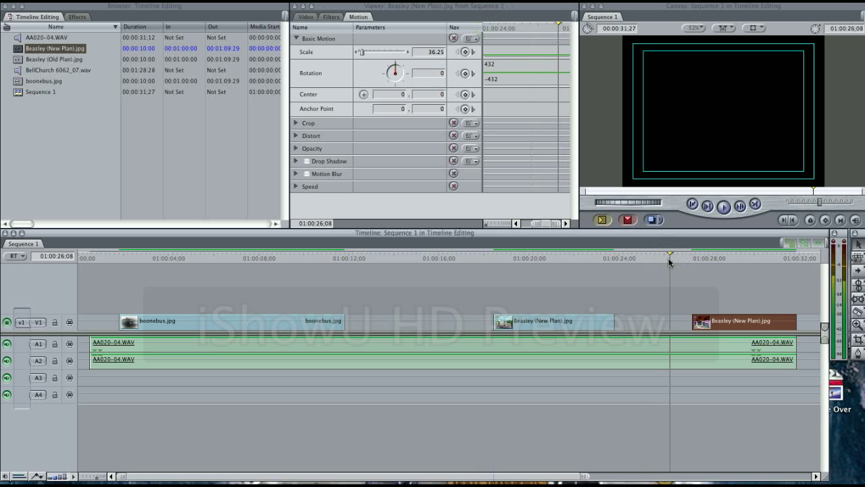
{"action": "key", "text": "space"}
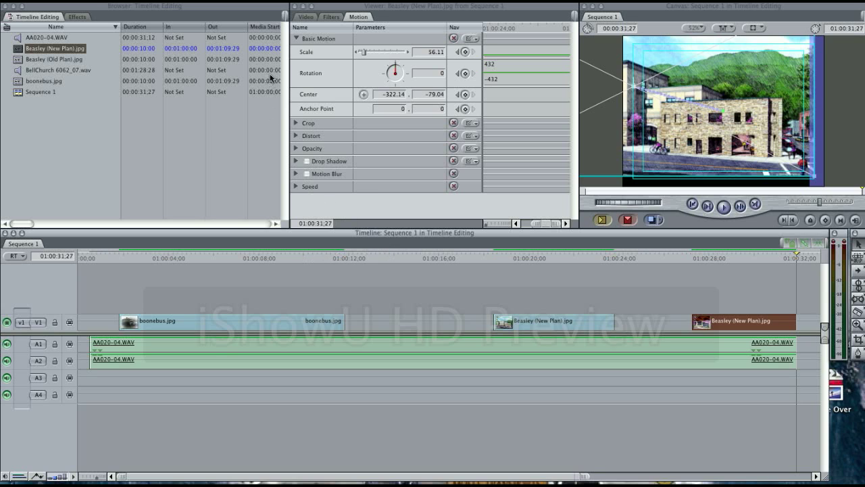
Step: Render everything in the sequence via Sequence > Render All > Both
{"action": "left_click", "coordinate": [271, 2]}
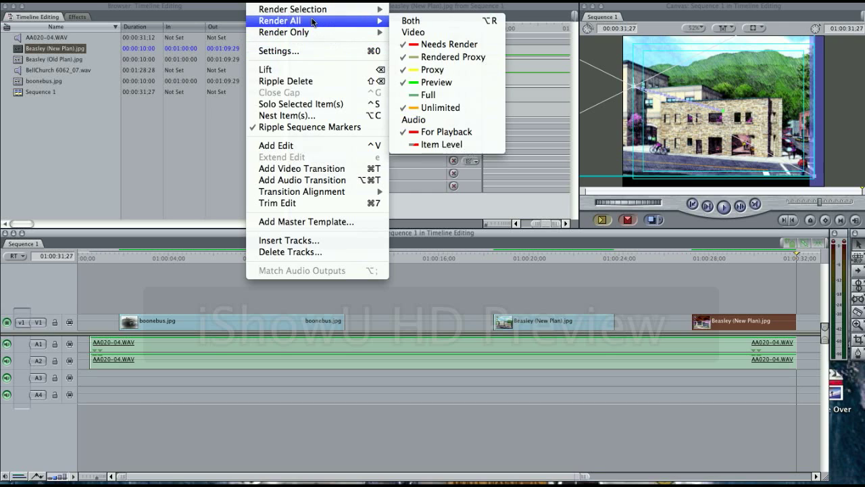
{"action": "mouse_move", "coordinate": [280, 21]}
{"action": "left_click", "coordinate": [293, 22]}
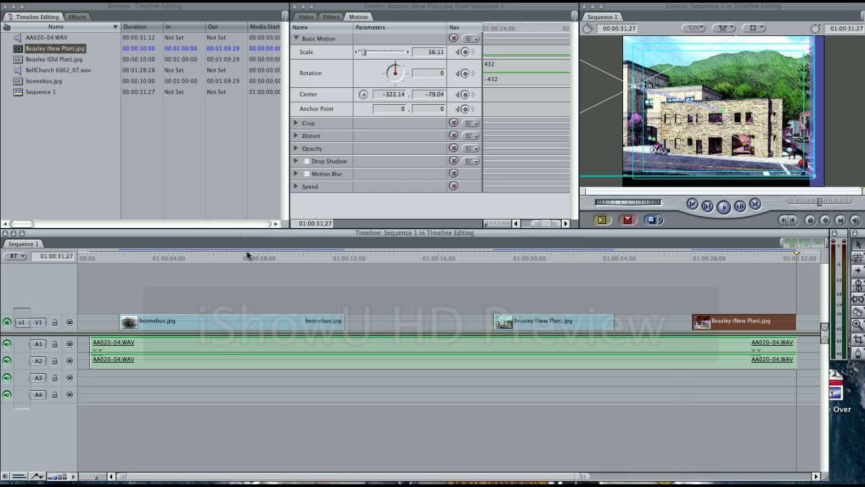
Step: Park the playhead at 01:00:26:22 in the gap before the second Beasley piece
{"action": "left_click", "coordinate": [680, 258]}
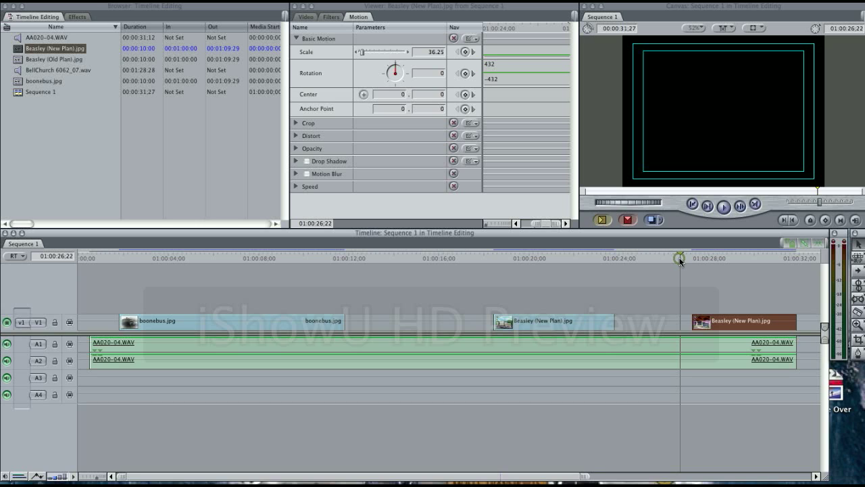